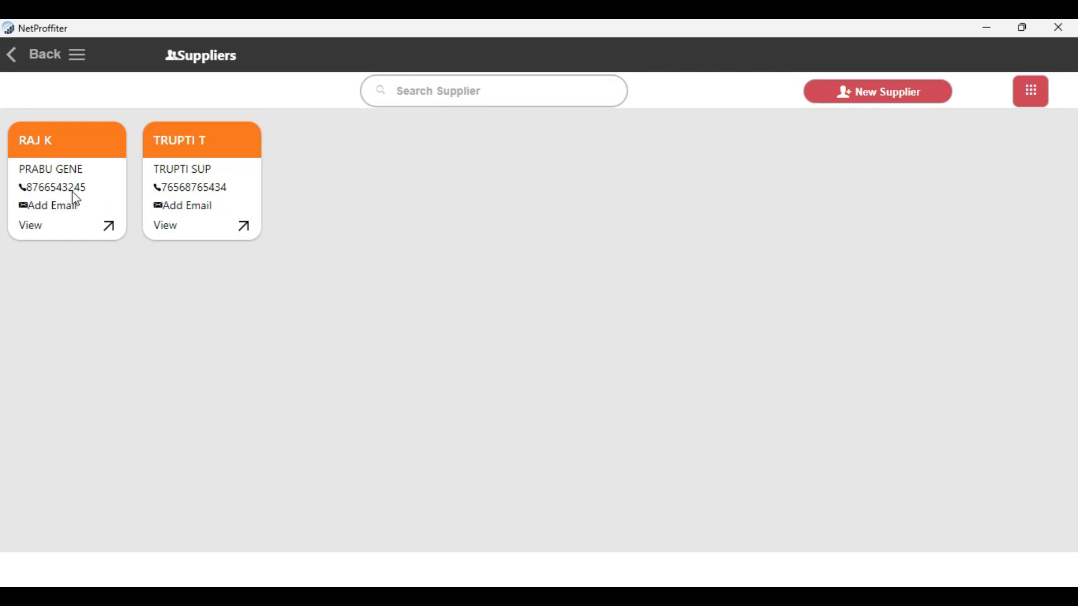
Start a new supplier record and enter KVG LTD as the company name.
left_click(409, 96)
left_click(877, 96)
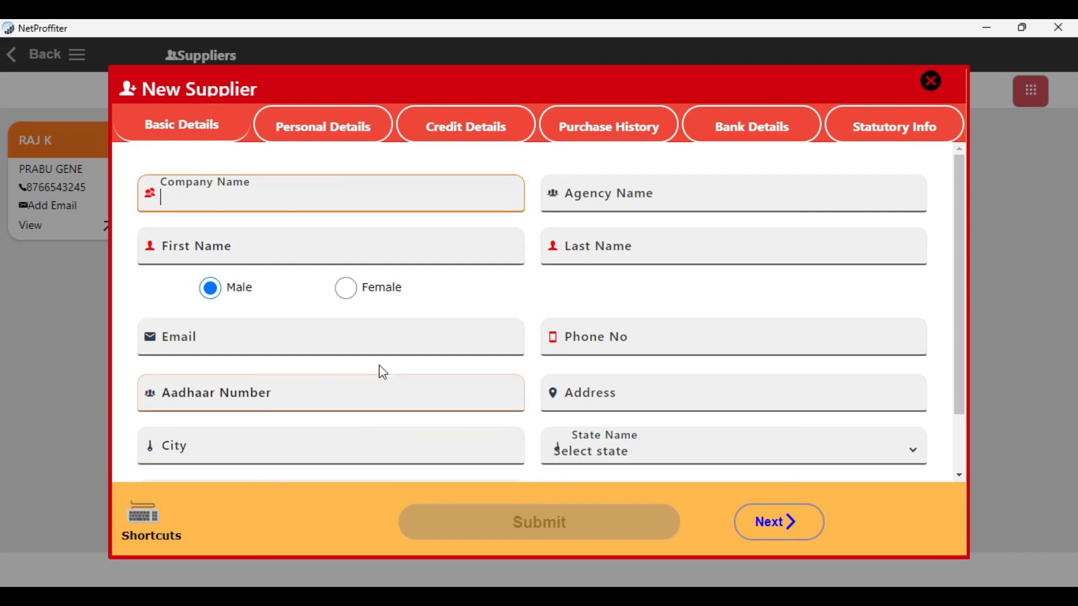
left_click(247, 202)
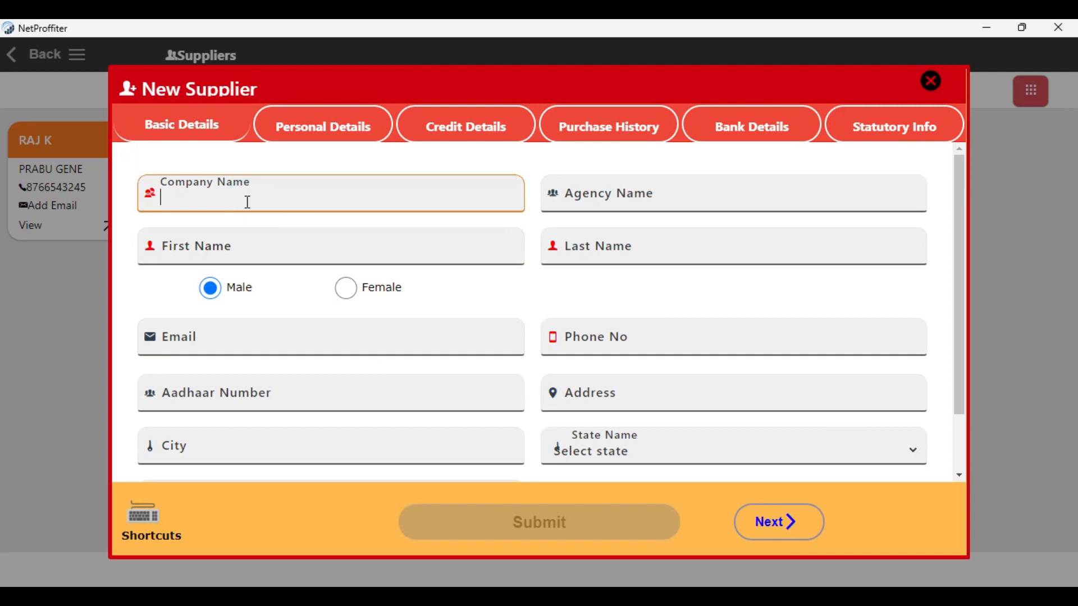
type("KVG LTD")
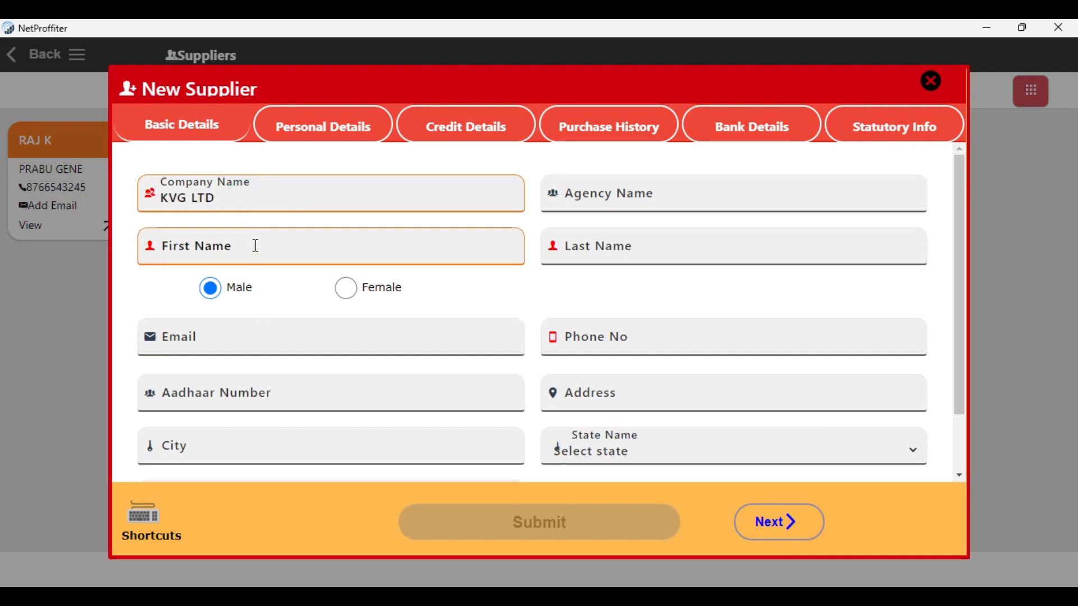
Fill in the supplier contact's first name, last name and phone number in the basic details.
left_click(254, 244)
left_click(255, 245)
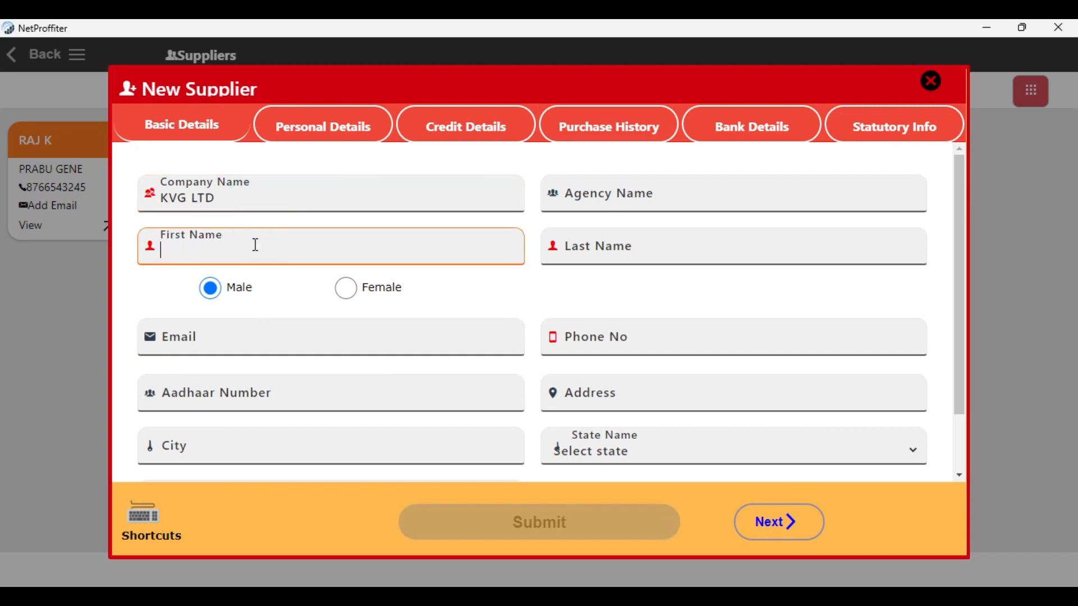
type("Prajwal")
left_click(589, 246)
type("R")
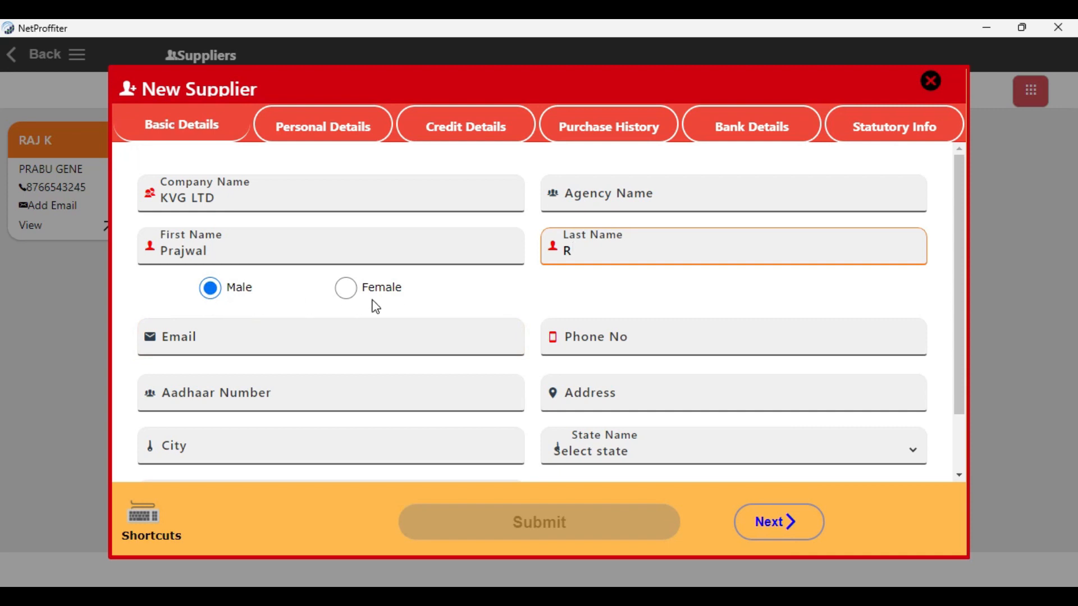
left_click(202, 336)
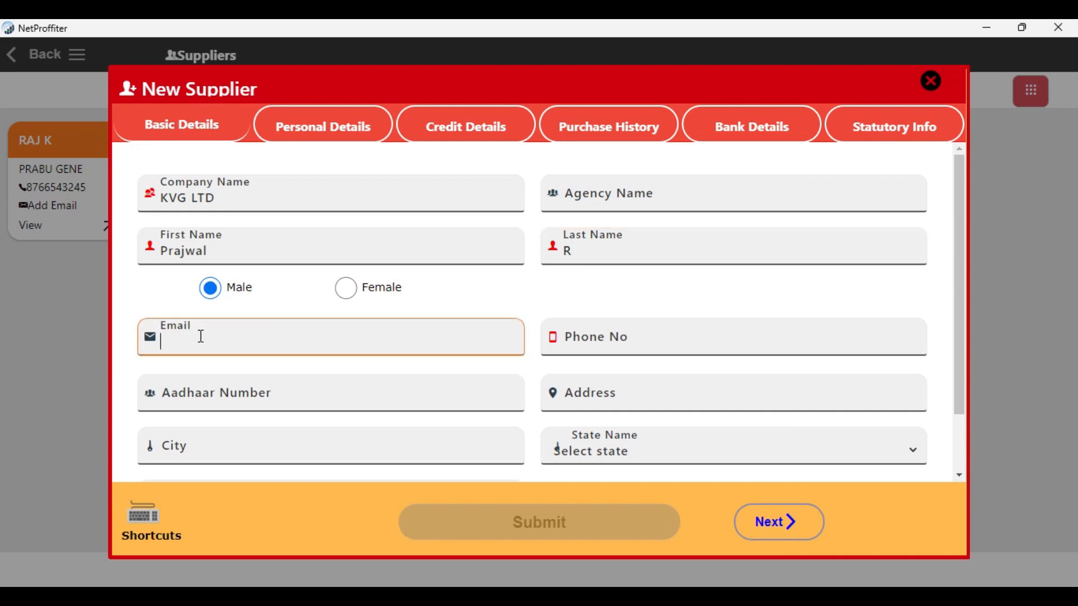
left_click(705, 335)
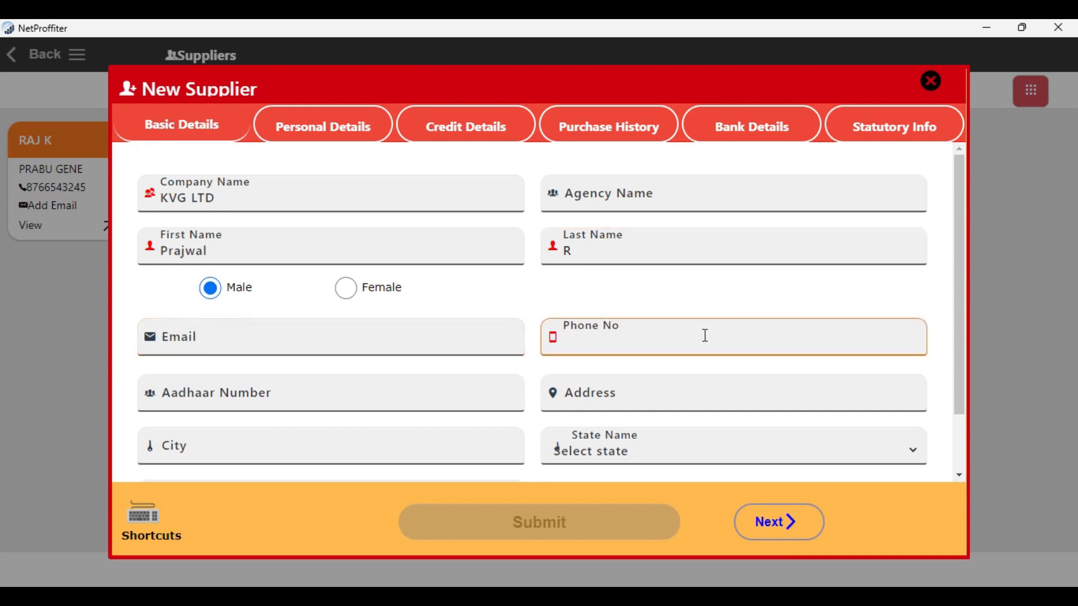
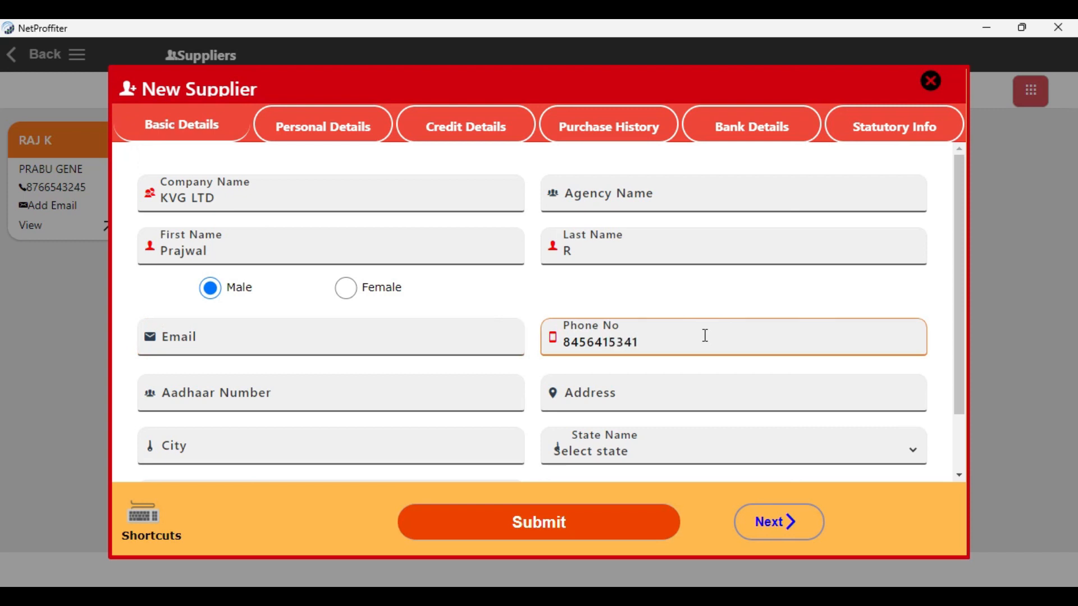
Set the supplier's state to Uttar Pradesh, leaving the Aadhaar number, city and pin code empty.
scroll(706, 335, "down", 2)
left_click(296, 325)
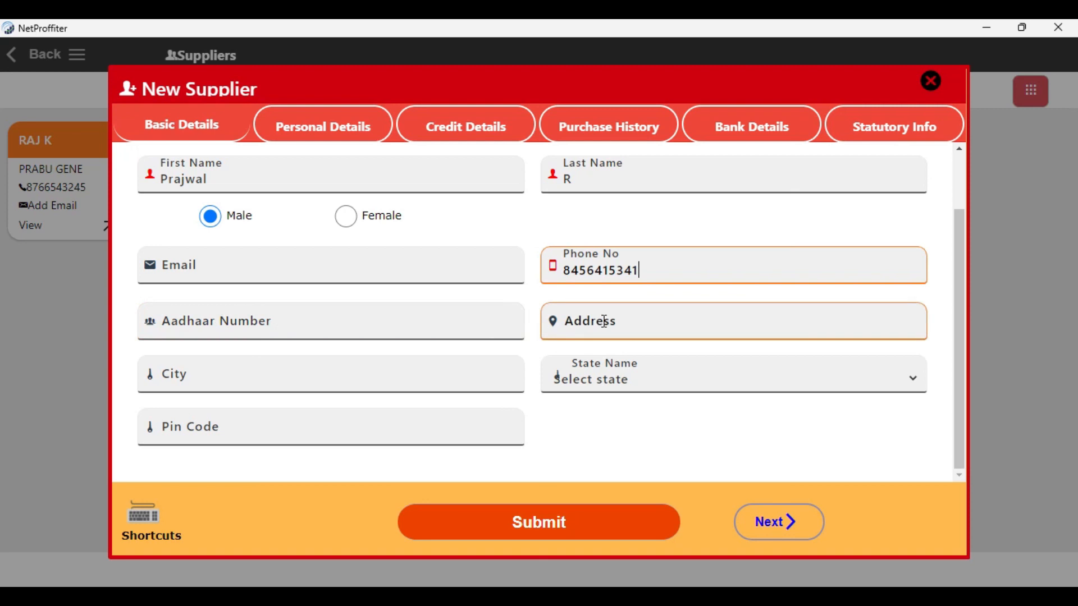
left_click(354, 380)
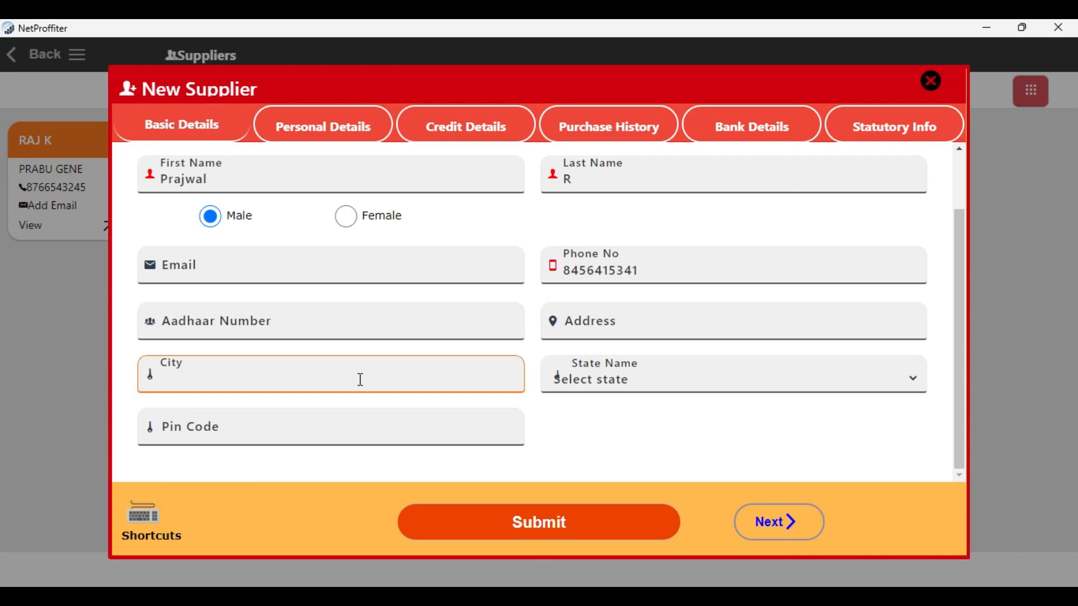
left_click(713, 375)
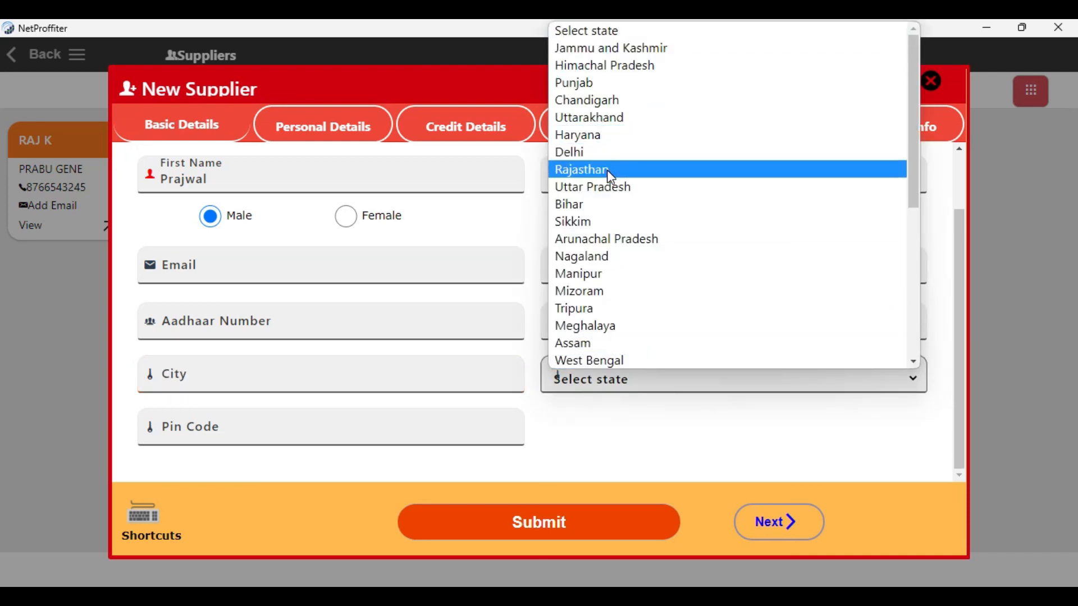
left_click(605, 186)
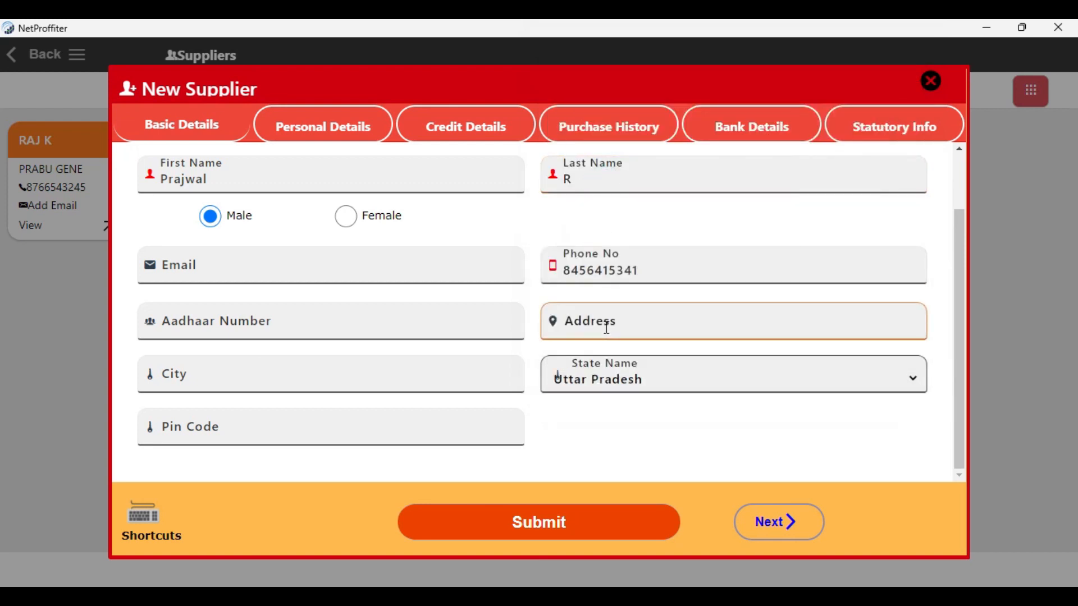
left_click(236, 429)
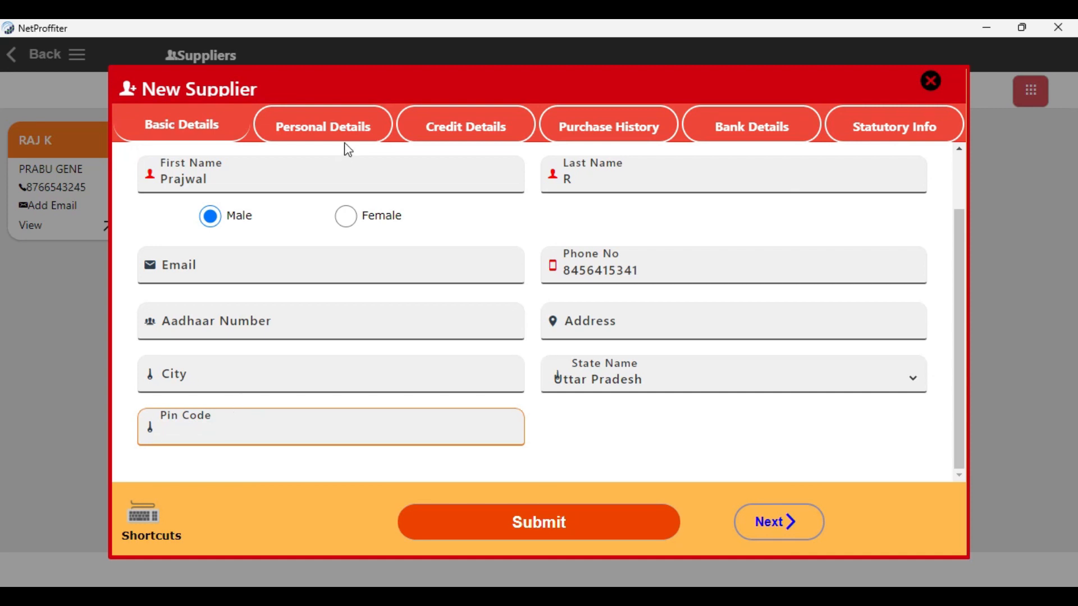
Review the personal details fields of the new supplier, including occupation and birth date.
left_click(339, 128)
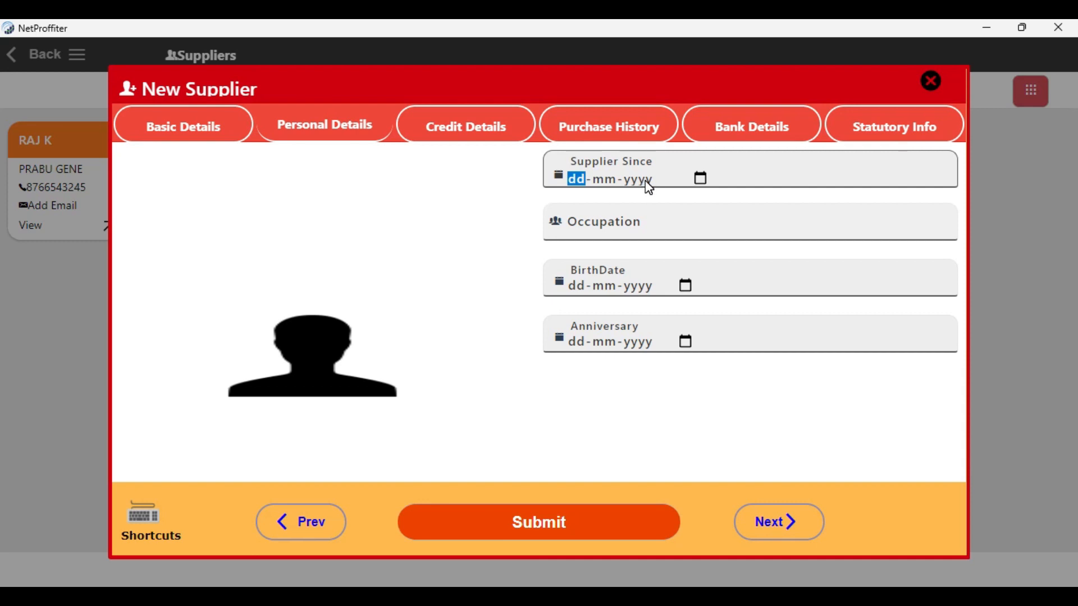
left_click(634, 224)
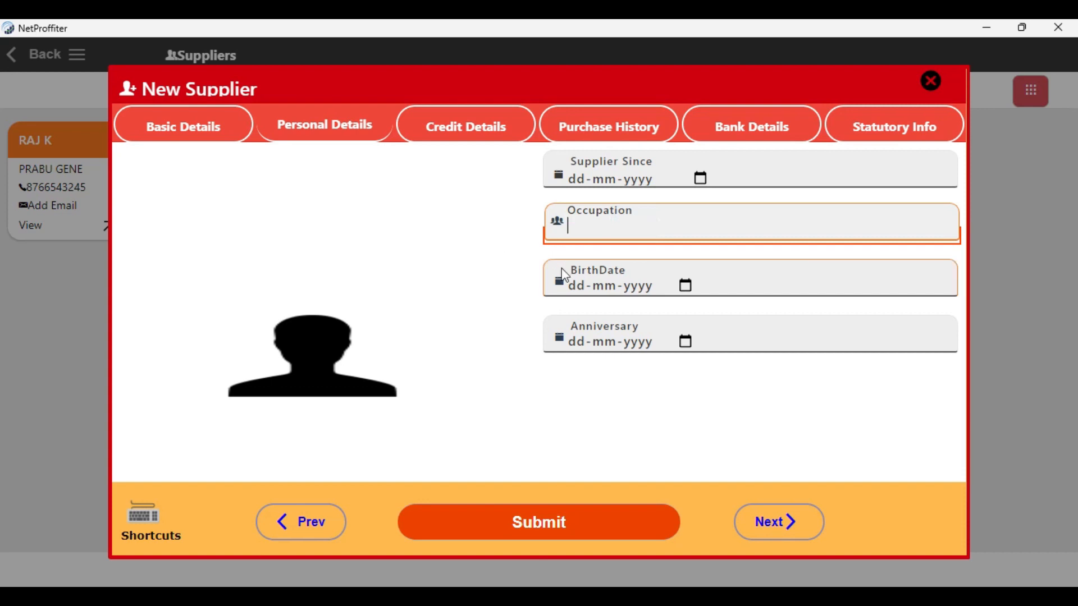
left_click(596, 281)
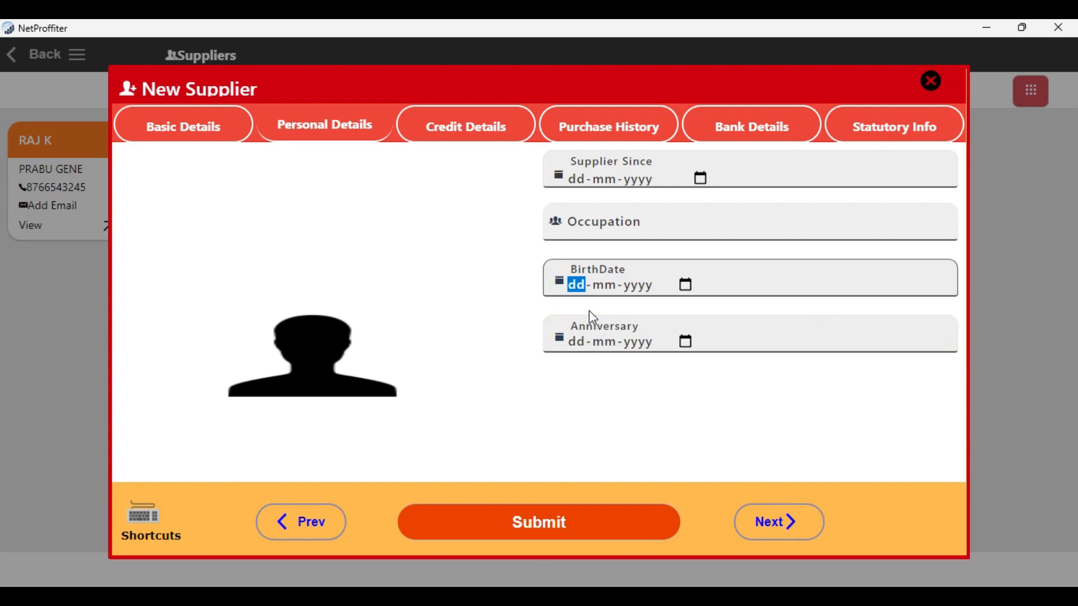
Allow credit for the supplier with a credit limit of Rs 80000 and payment terms by days set to 5.
left_click(493, 139)
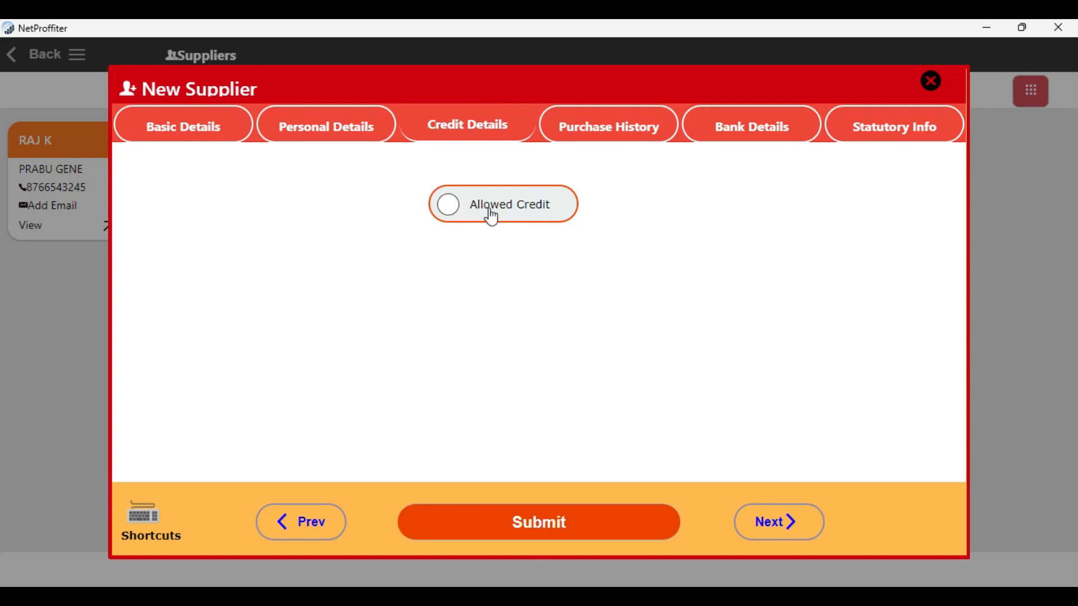
left_click(444, 218)
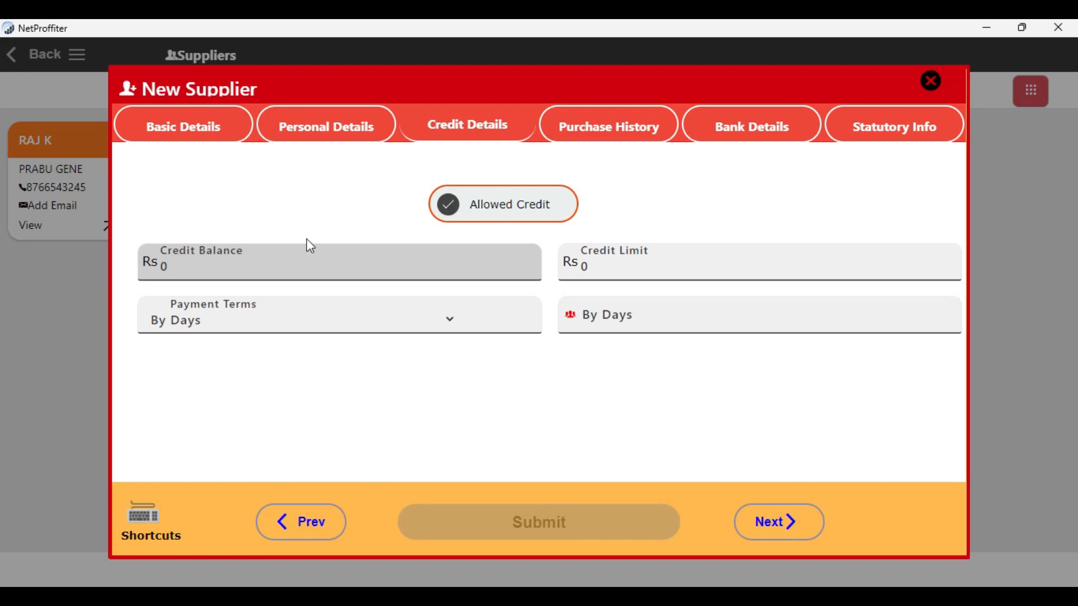
left_click(560, 248)
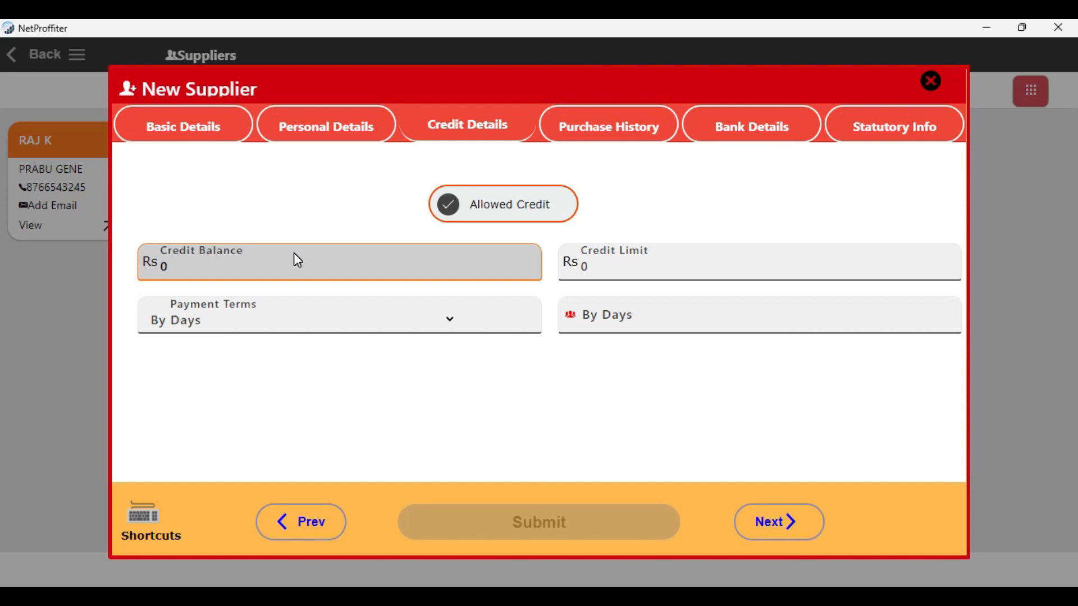
left_click(651, 262)
type("80000")
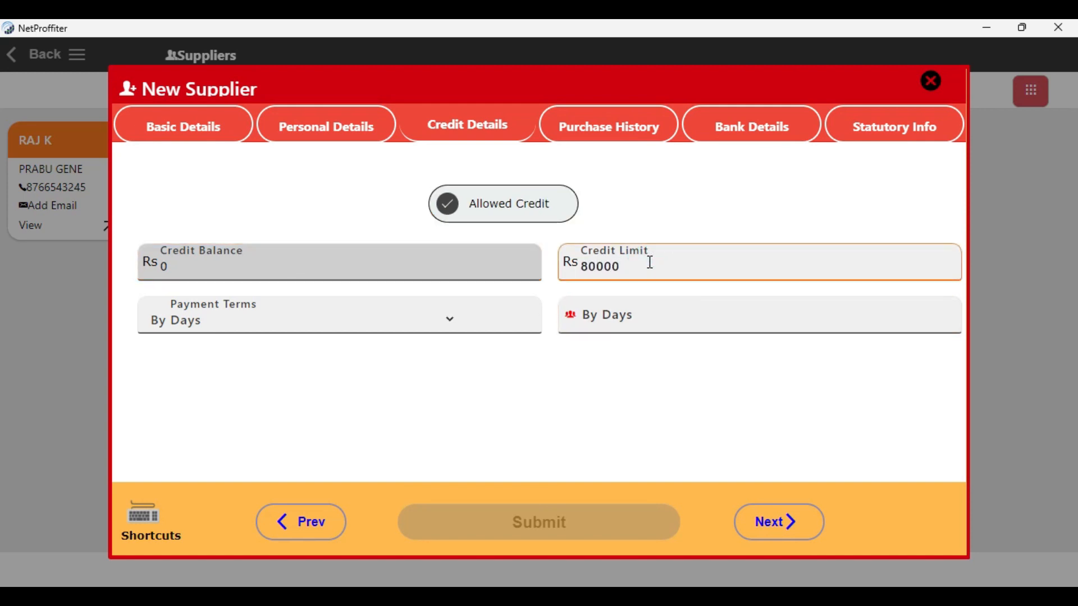
left_click(335, 327)
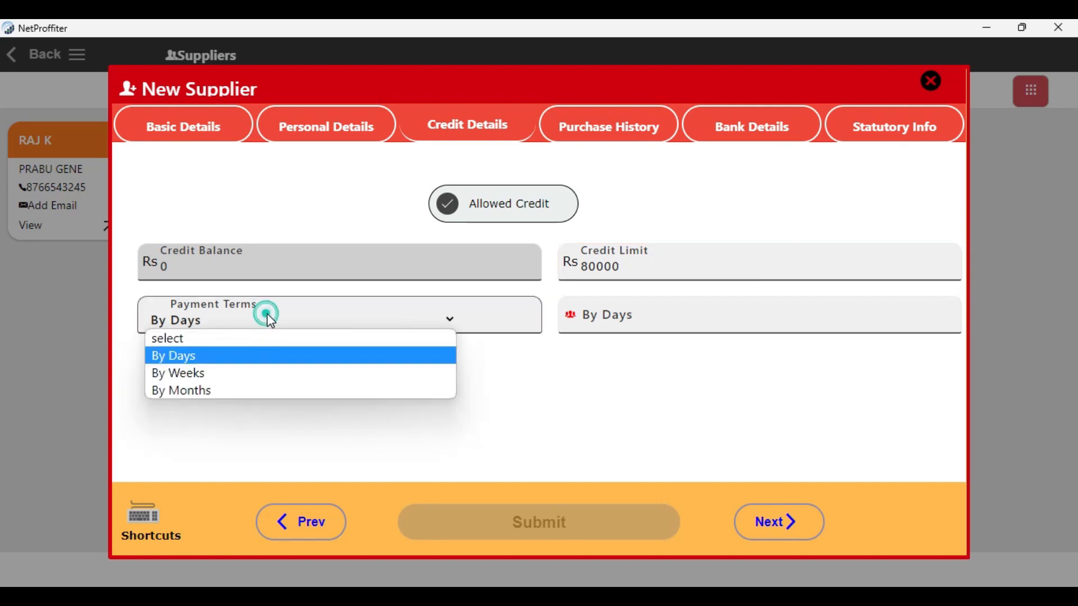
left_click(257, 364)
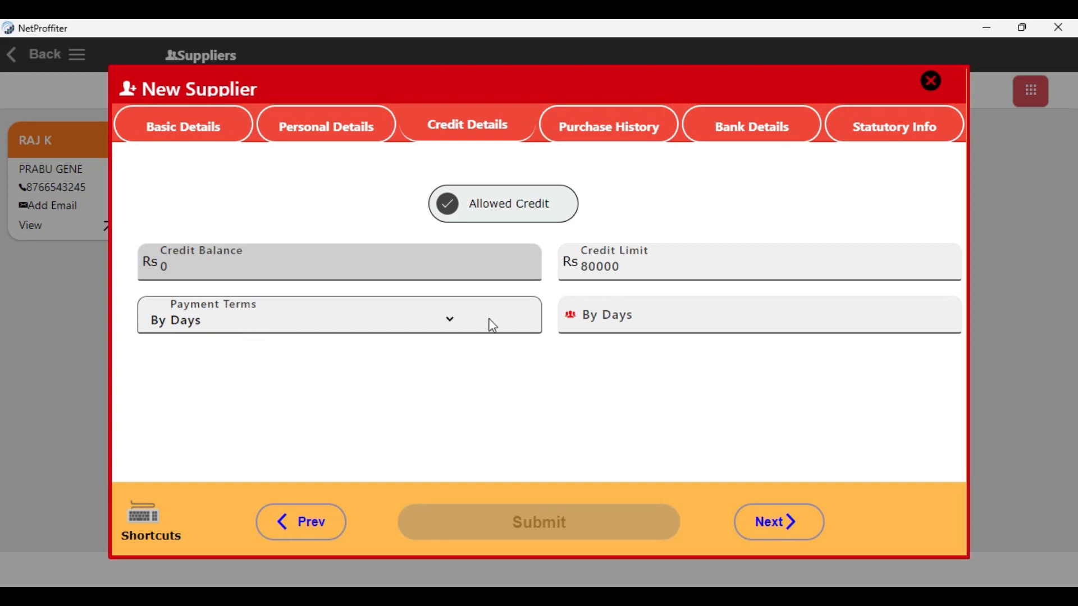
left_click(637, 319)
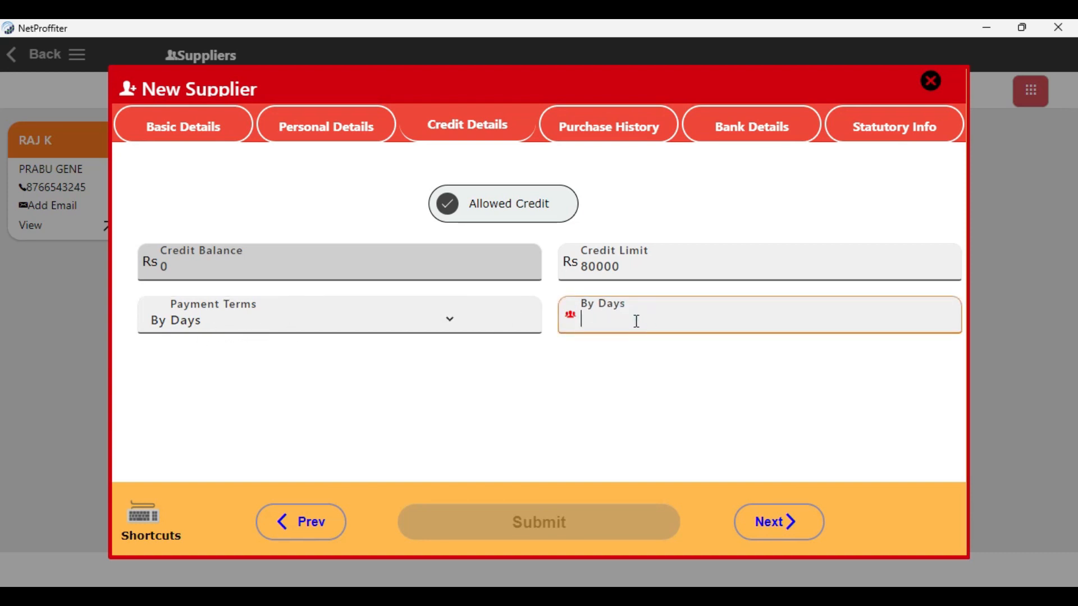
type("5")
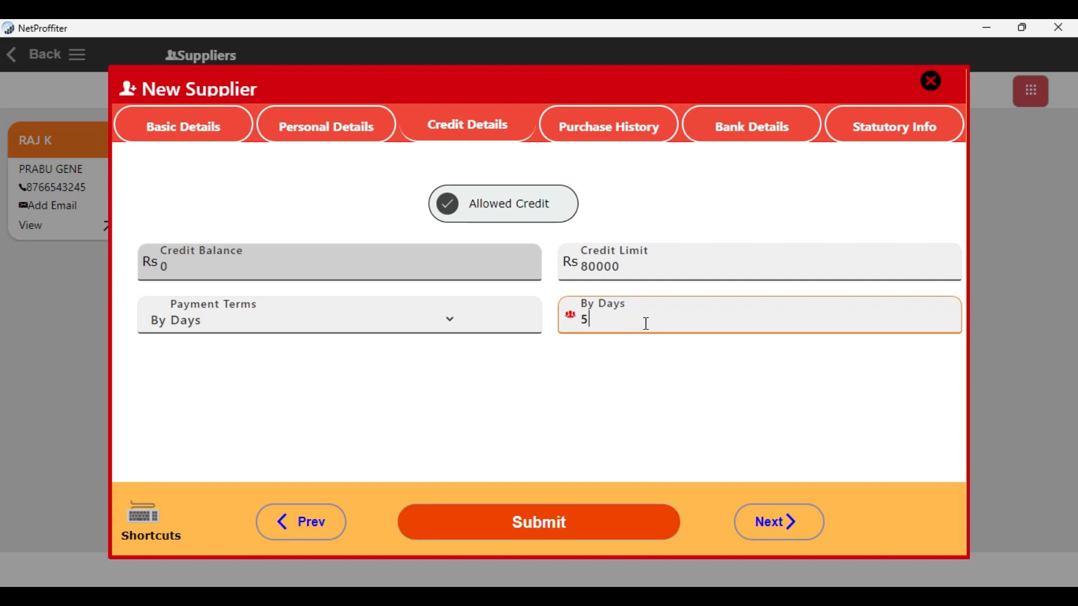
Review the supplier's purchase history section and the bank name, account, branch, IFSC and MICR fields.
left_click(602, 138)
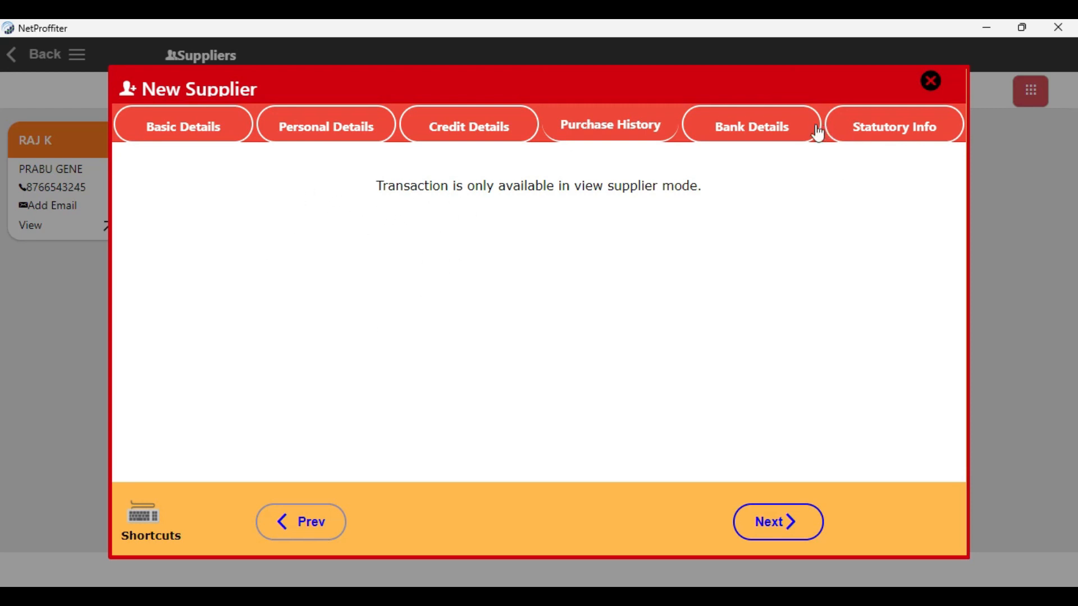
left_click(777, 132)
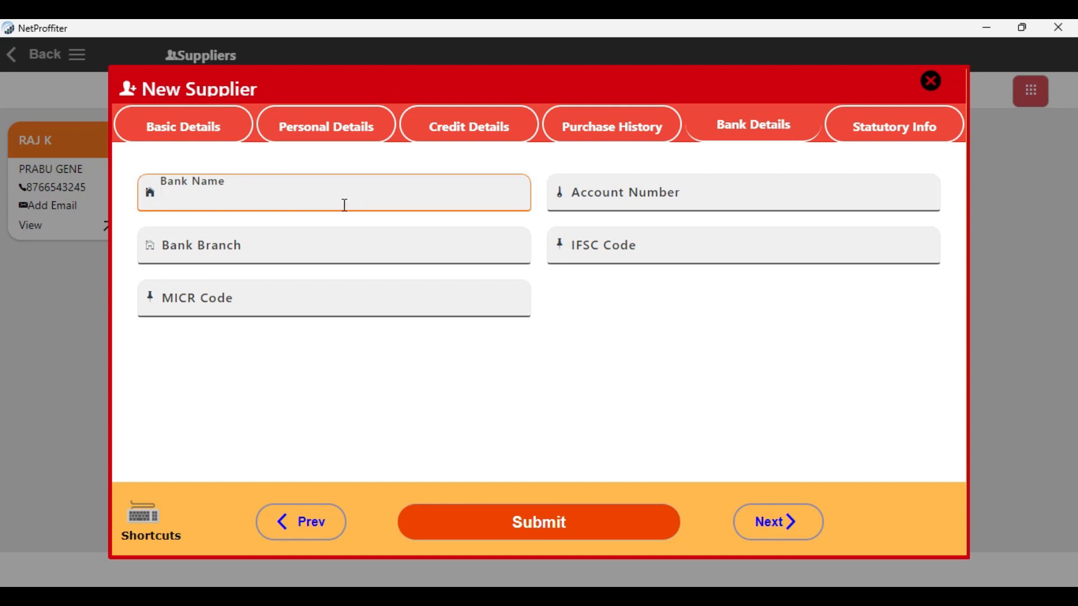
left_click(632, 186)
left_click(361, 255)
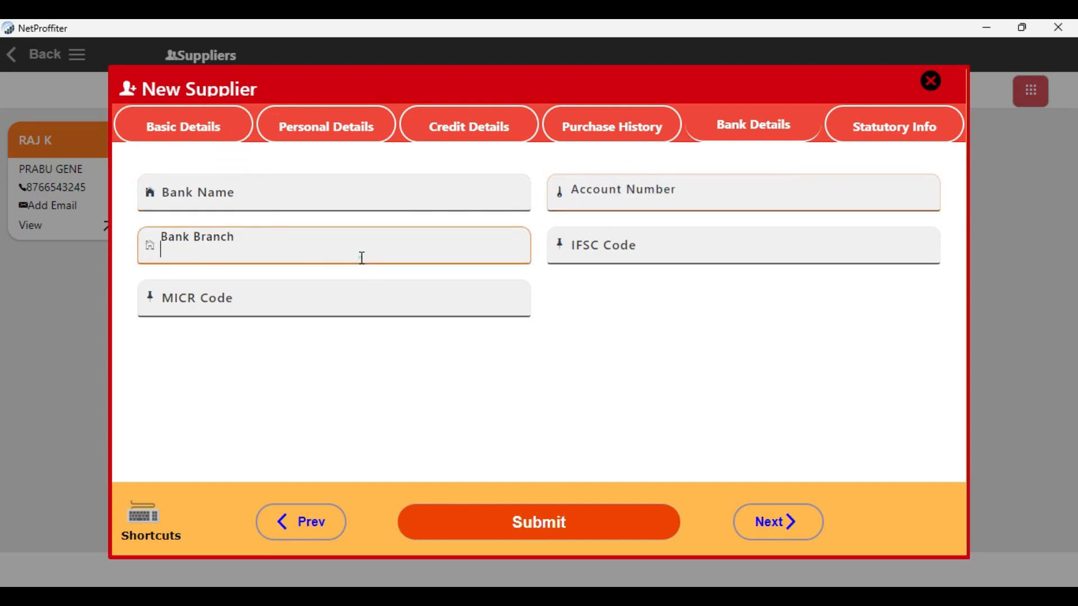
left_click(580, 245)
left_click(394, 300)
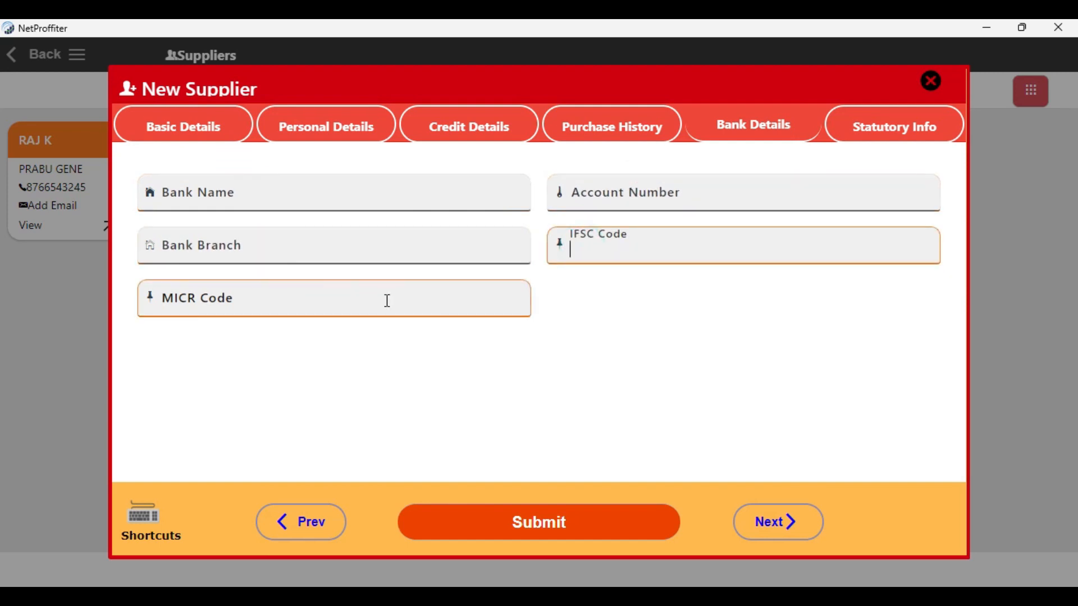
left_click(387, 299)
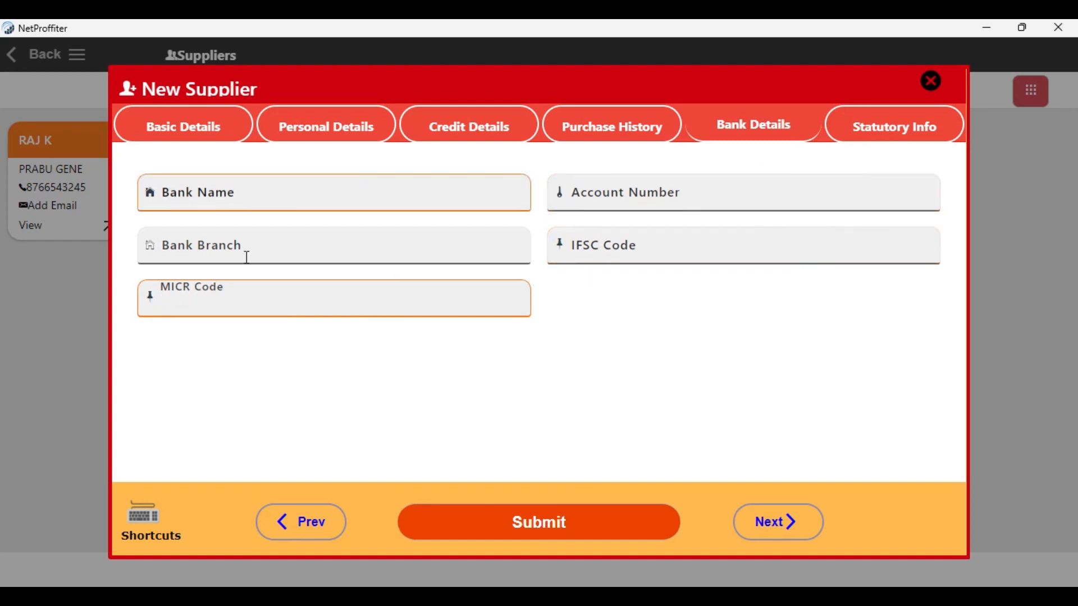
Review the supplier's statutory fields for PAN, GSTIN, VAT, TIN and CST numbers.
left_click(887, 132)
left_click(251, 193)
left_click(576, 185)
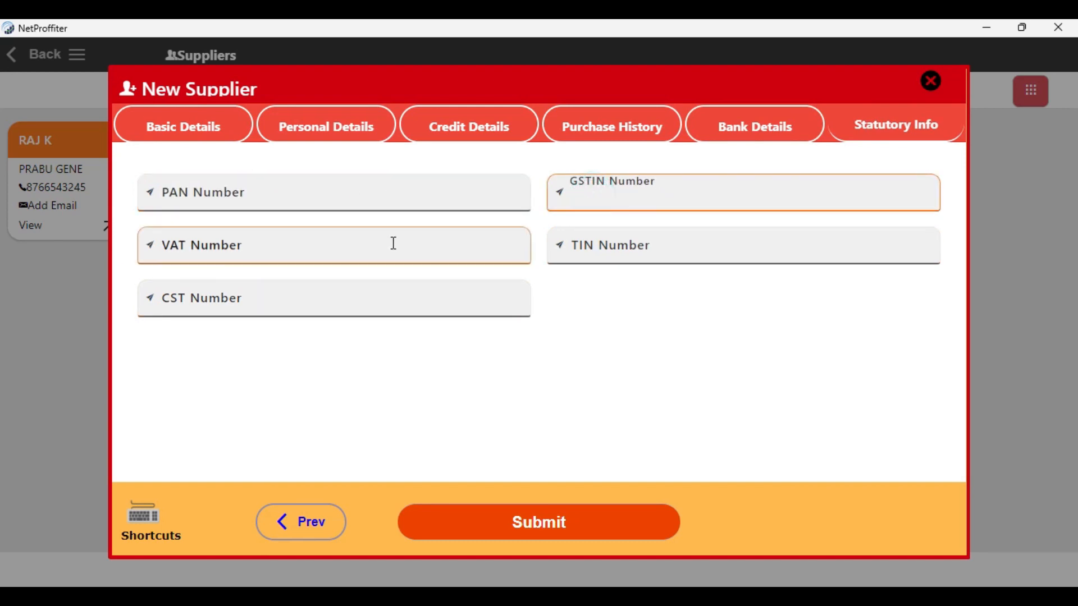
left_click(335, 245)
left_click(592, 241)
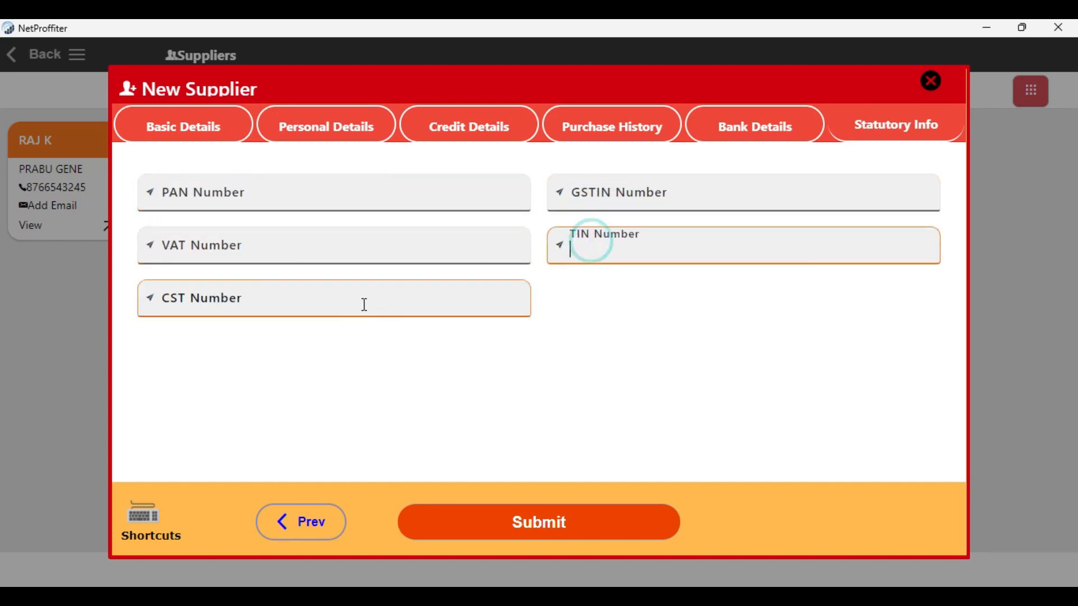
left_click(327, 308)
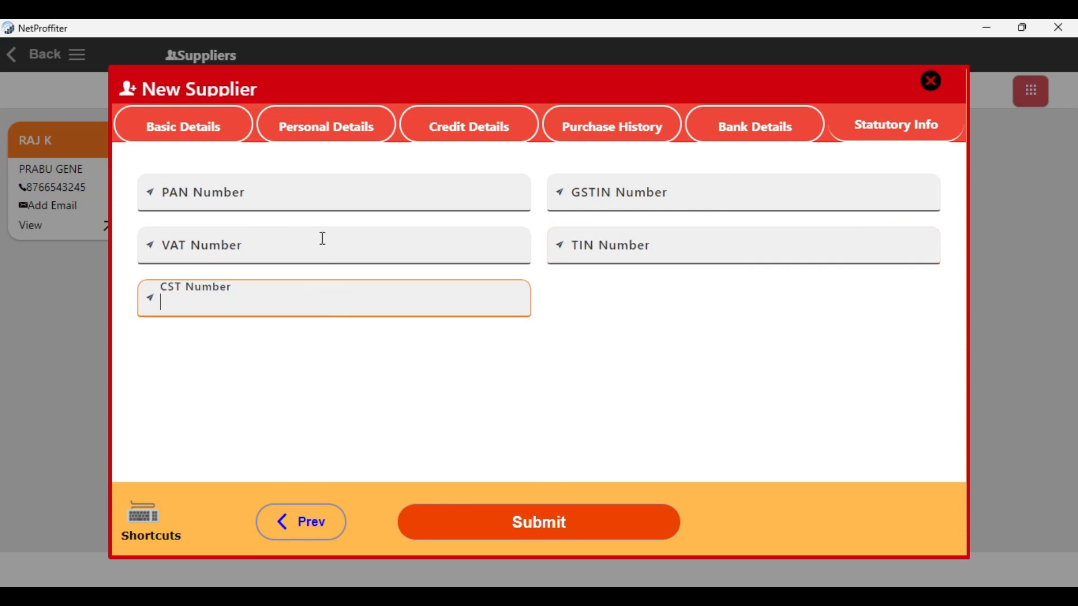
Return to the supplier's basic details and look up the list of available hotkeys, closing it when done.
left_click(167, 137)
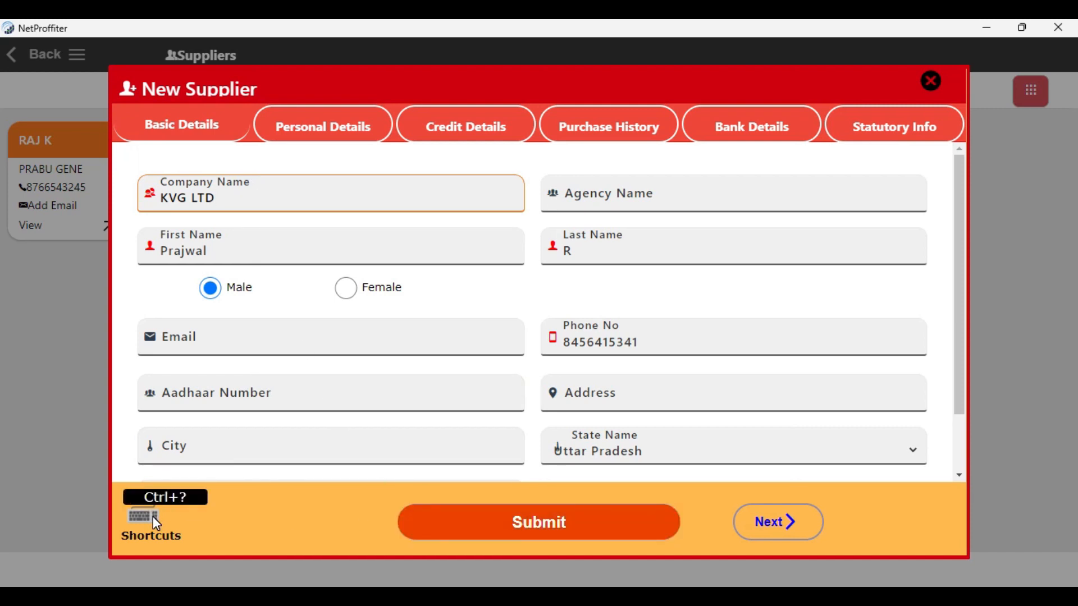
left_click(662, 344)
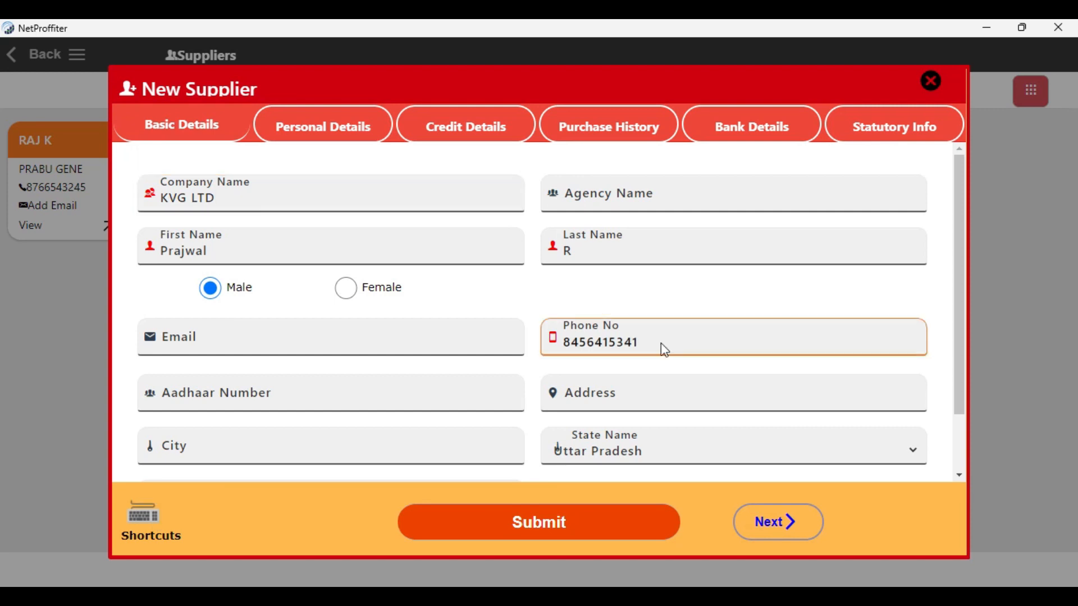
key("ctrl+shift+slash")
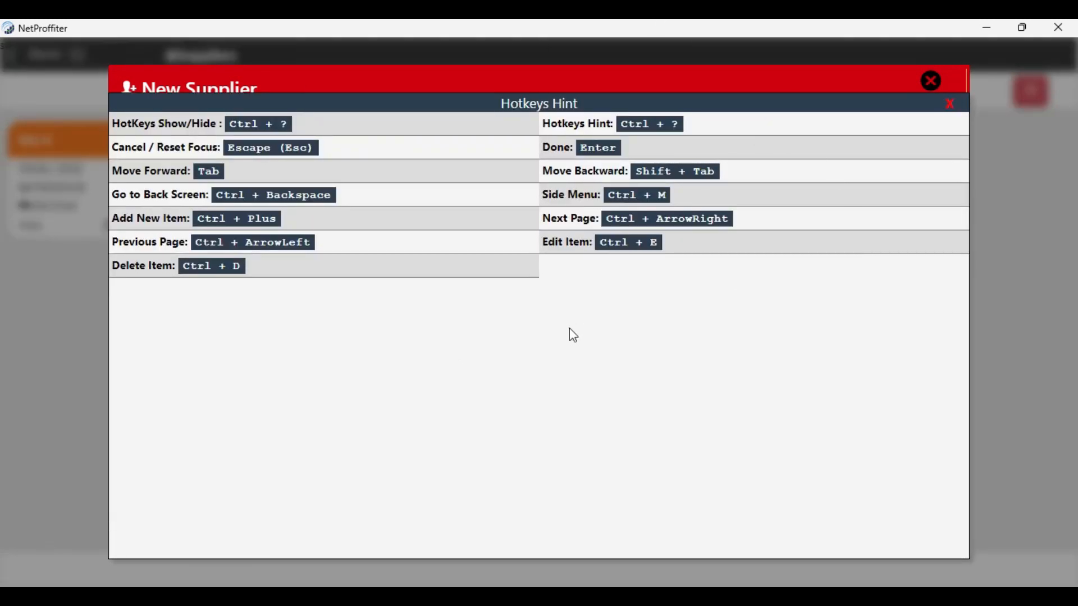
left_click(951, 108)
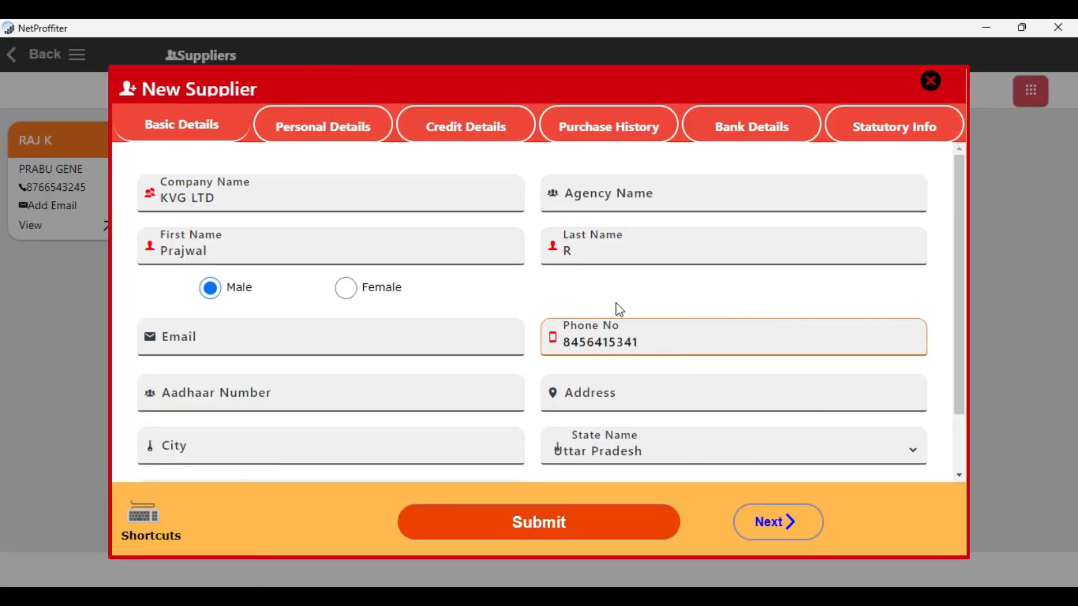
Submit the new KVG LTD supplier record.
left_click(596, 535)
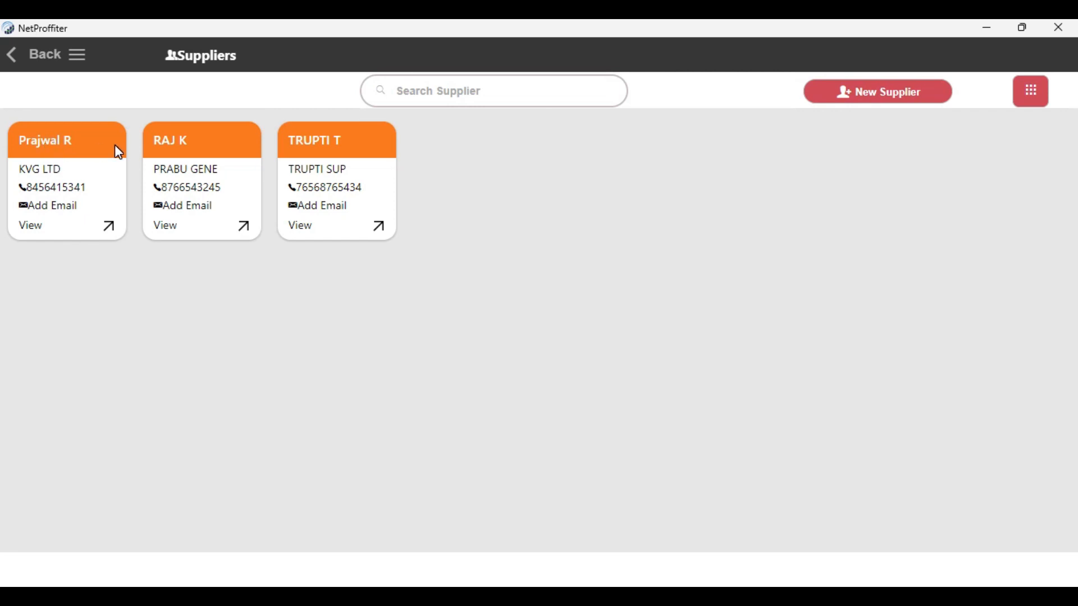
View the supplier export and import options, open the CSV import dialog and close it without choosing a file.
left_click(1034, 98)
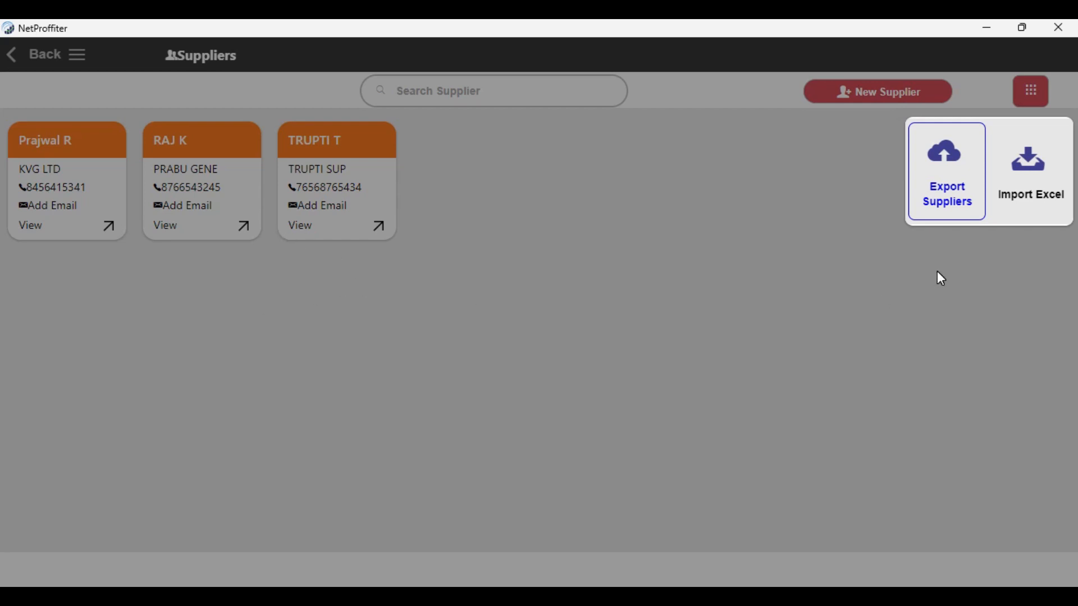
left_click(1013, 195)
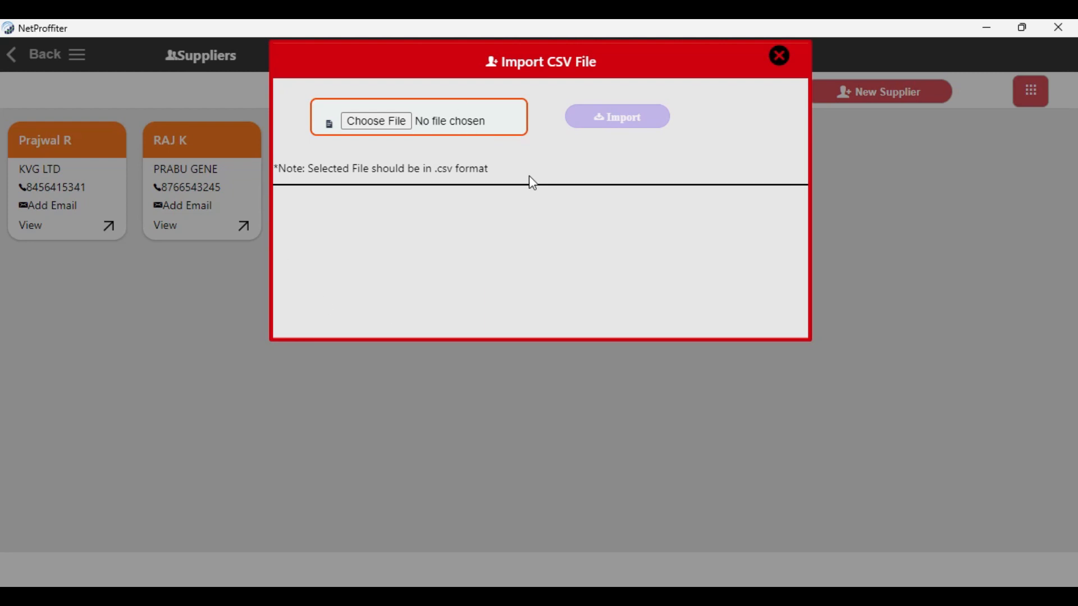
left_click(784, 60)
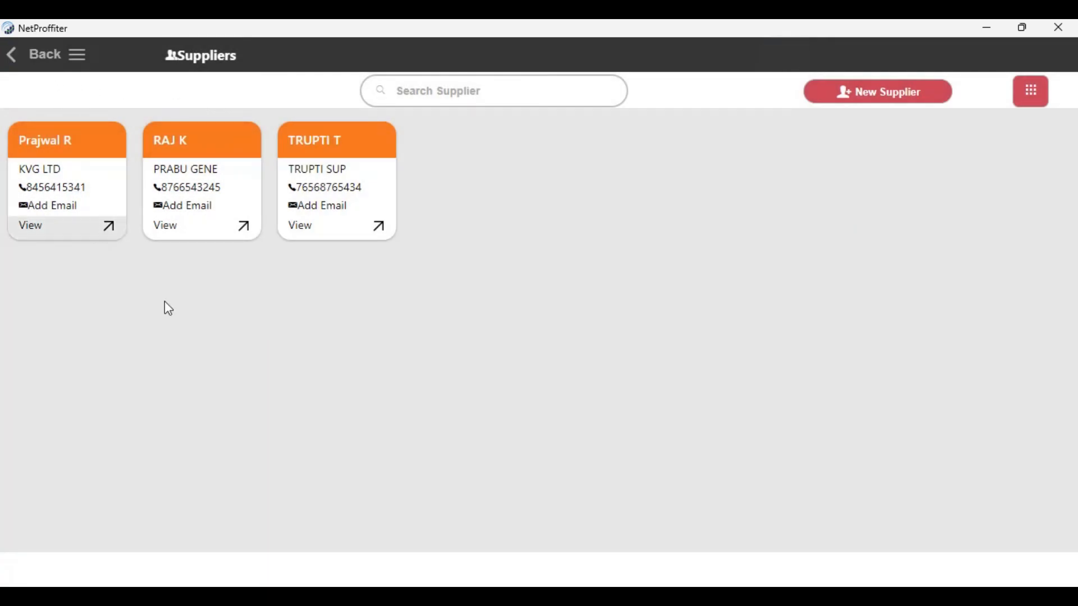